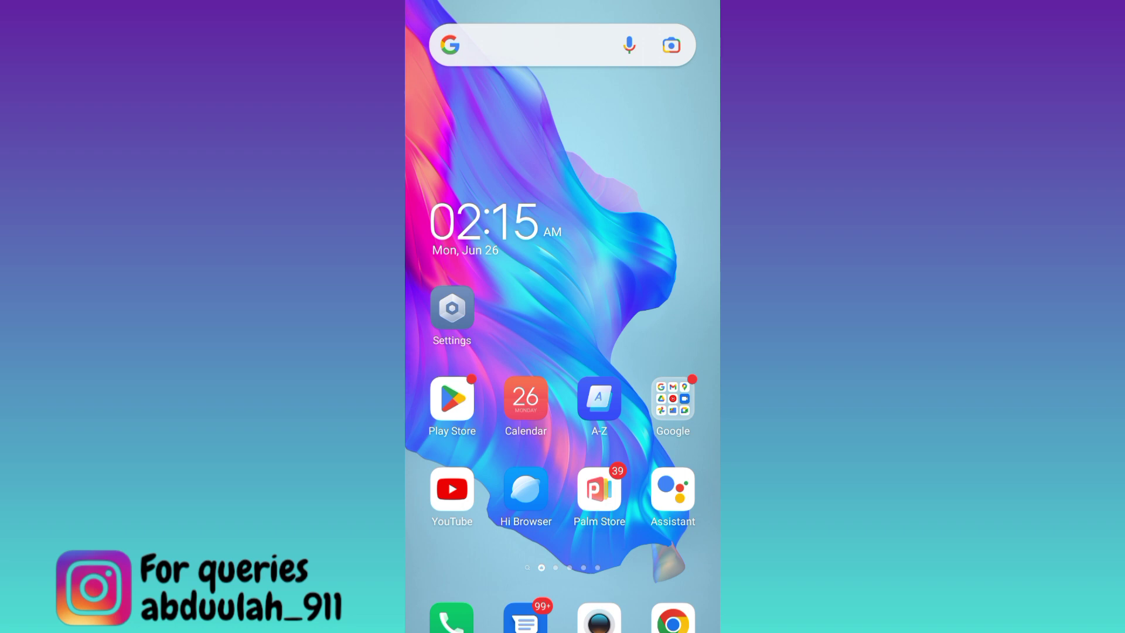
Step: Launch YouTube from the home screen and go to its Library page
{"action": "left_click", "coordinate": [453, 490]}
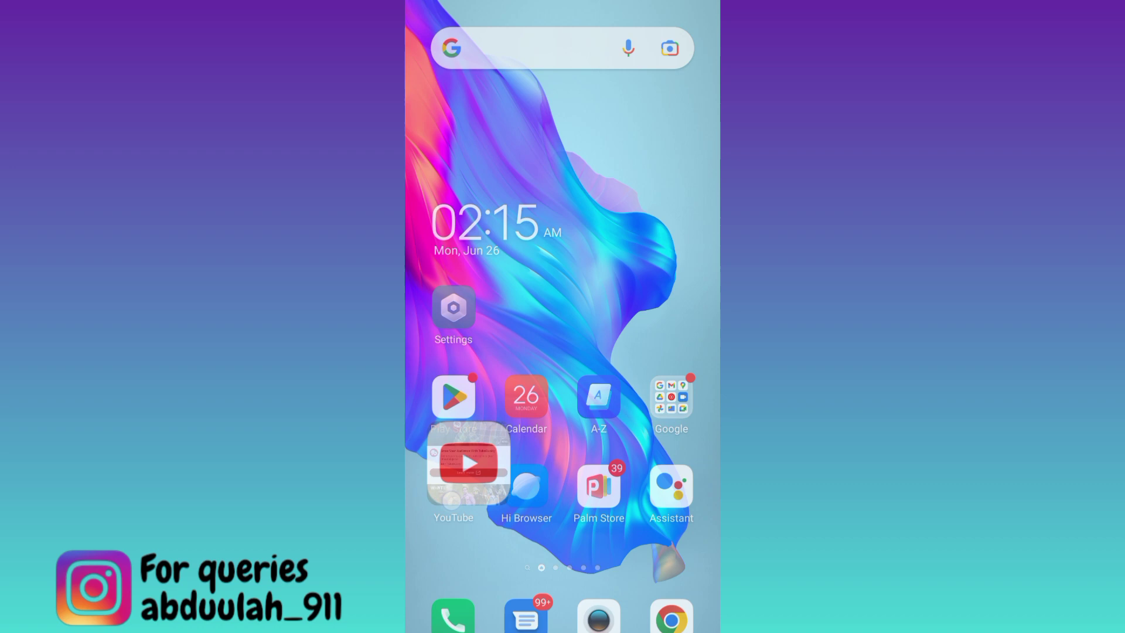
{"action": "left_click", "coordinate": [688, 610]}
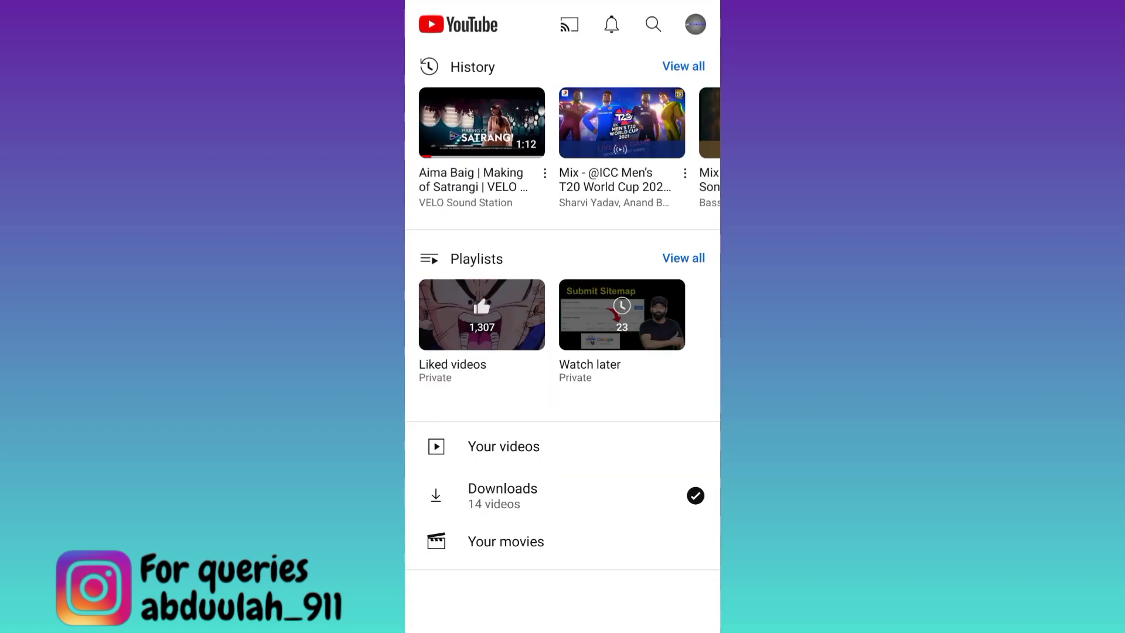
Step: From the full History page's overflow menu, choose 'Clear all watch history'
{"action": "left_click", "coordinate": [682, 66]}
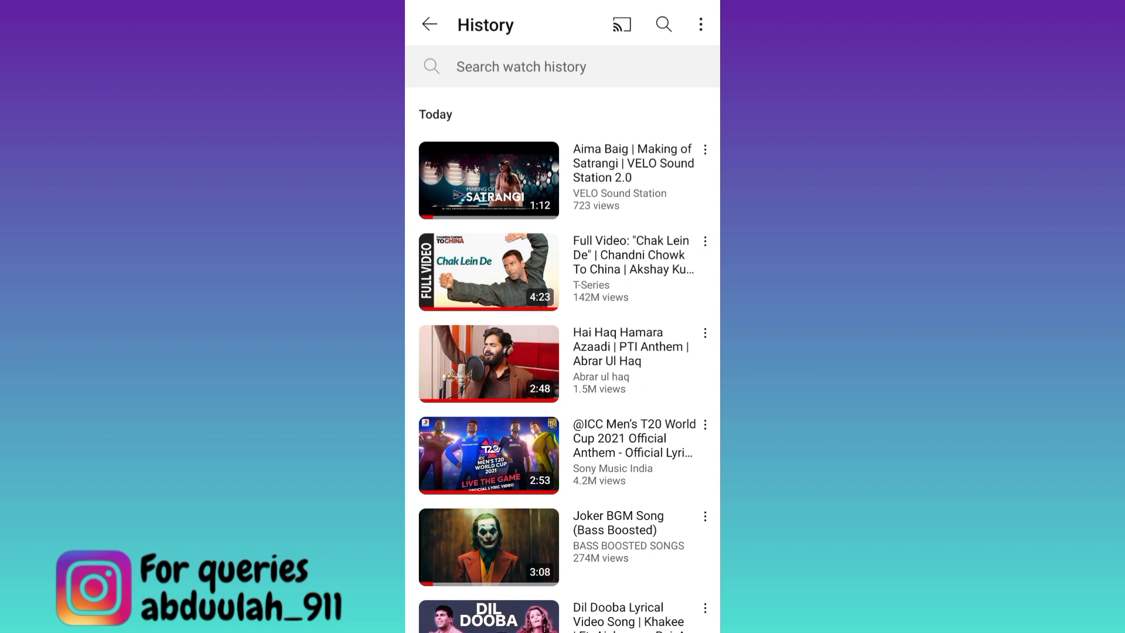
{"action": "left_click", "coordinate": [701, 25]}
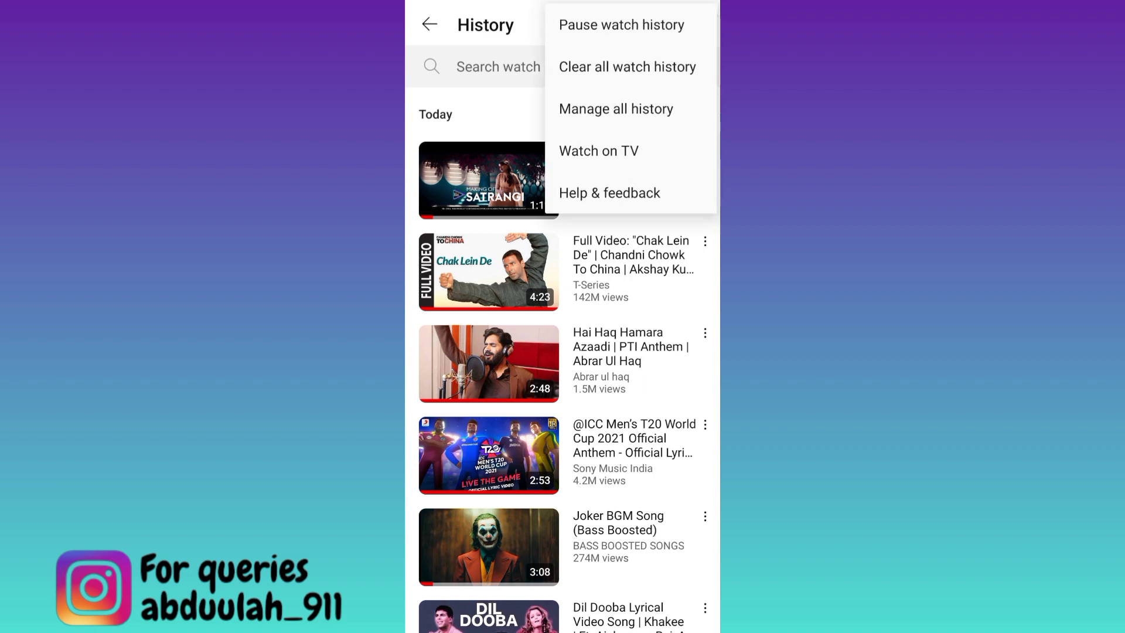
{"action": "left_click", "coordinate": [626, 67]}
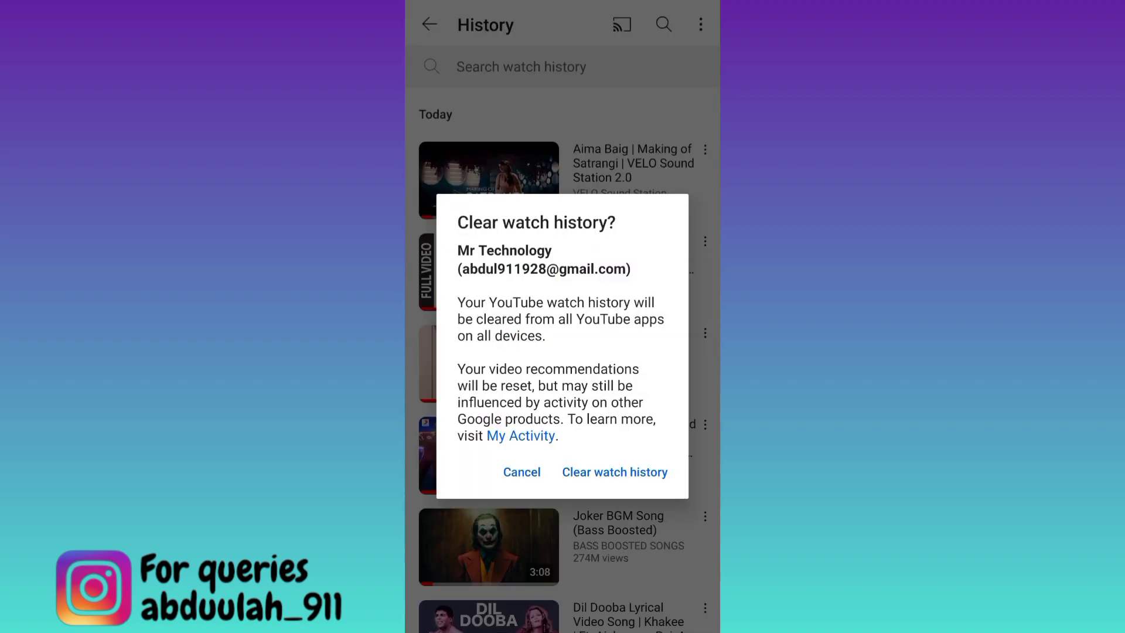